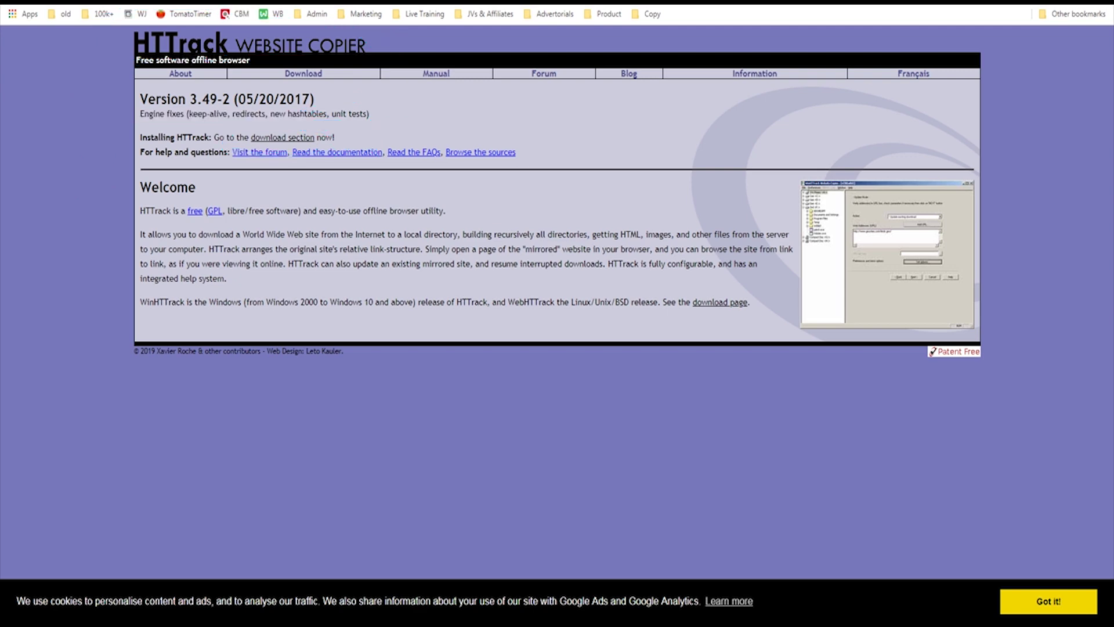
# Step: Open the HTTrack download page and look over the Windows installers for version 3.49-2
pyautogui.click(303, 73)
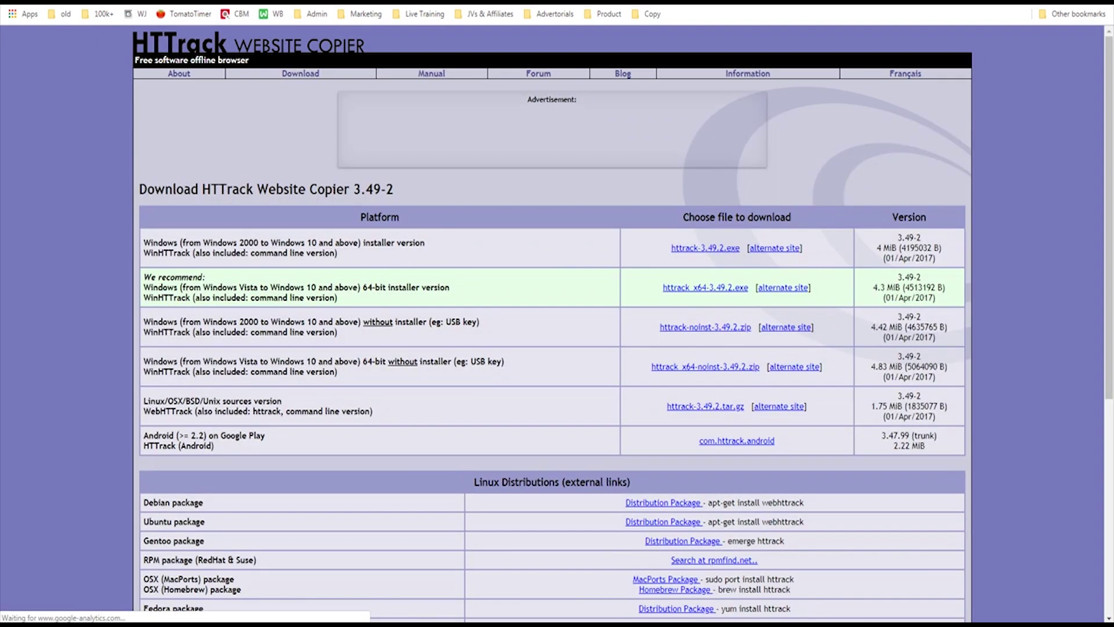
pyautogui.moveTo(134, 300)
pyautogui.mouseDown()
pyautogui.moveTo(759, 297)
pyautogui.moveTo(694, 256)
pyautogui.moveTo(101, 268)
pyautogui.moveTo(101, 287)
pyautogui.mouseUp()
pyautogui.moveTo(69, 153)
pyautogui.mouseDown()
pyautogui.moveTo(116, 226)
pyautogui.moveTo(119, 201)
pyautogui.moveTo(116, 238)
pyautogui.mouseUp()
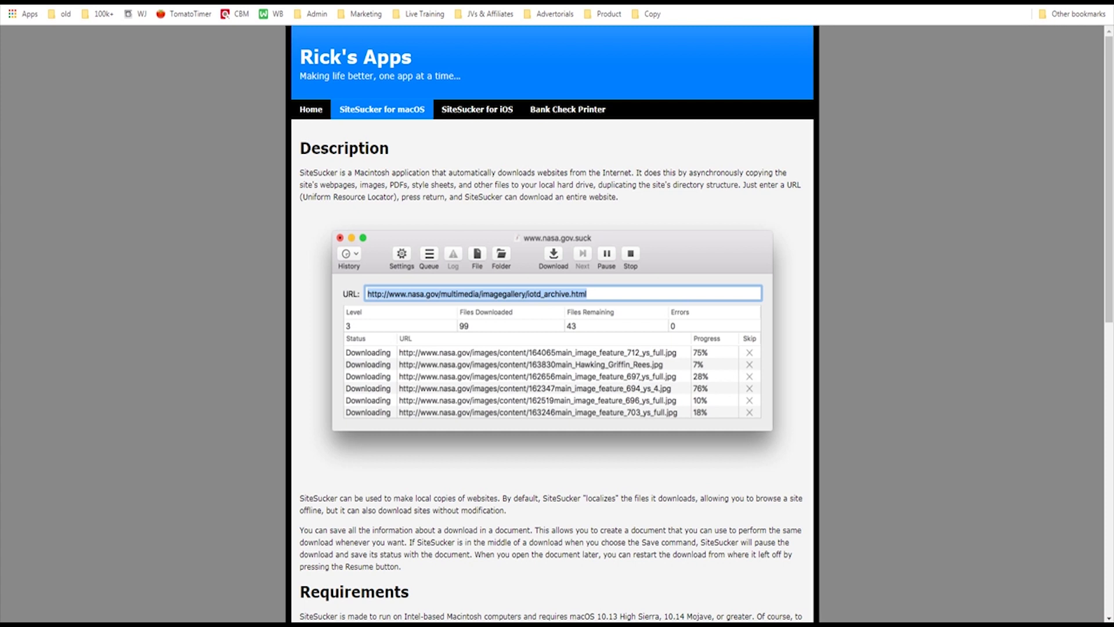
# Step: Look through the SiteSucker for macOS page to find its Mac App Store download under Getting SiteSucker
pyautogui.hotkey('ctrl', 'l')
pyautogui.press('Escape')
pyautogui.moveTo(433, 107)
pyautogui.mouseDown()
pyautogui.moveTo(336, 99)
pyautogui.moveTo(414, 95)
pyautogui.mouseUp()
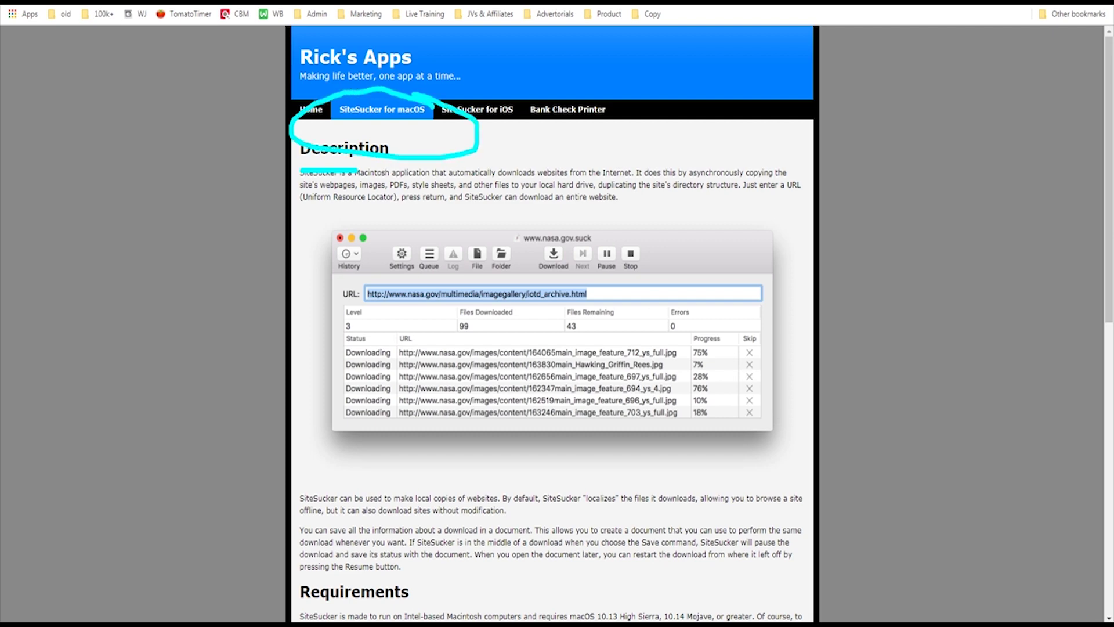
pyautogui.press('Escape')
pyautogui.moveTo(382, 110)
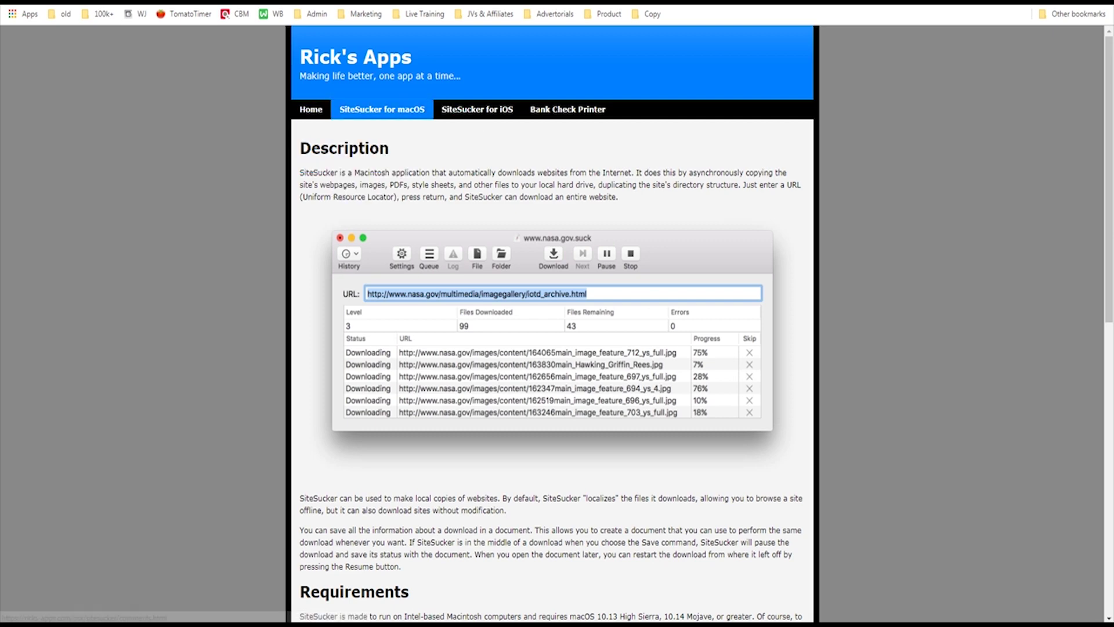
pyautogui.scroll(-10, 552, 325)
pyautogui.moveTo(615, 235)
pyautogui.mouseDown()
pyautogui.moveTo(448, 241)
pyautogui.moveTo(465, 223)
pyautogui.mouseUp()
pyautogui.moveTo(254, 239); pyautogui.dragTo(487, 256)
pyautogui.moveTo(436, 212)
pyautogui.mouseDown()
pyautogui.moveTo(430, 286)
pyautogui.moveTo(456, 244)
pyautogui.mouseUp()
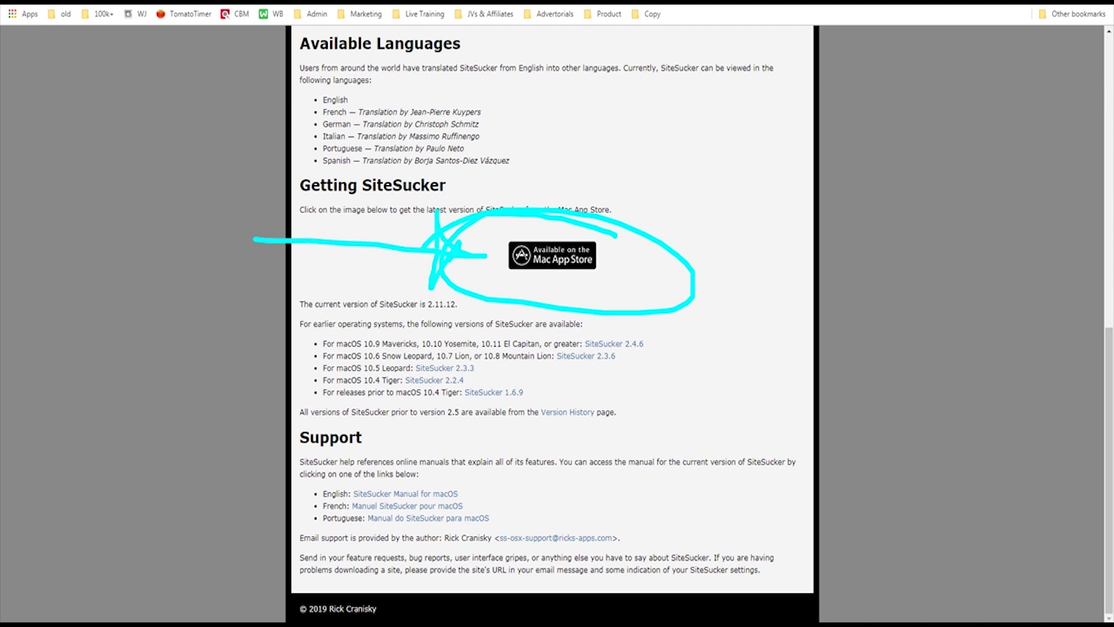
pyautogui.press('Escape')
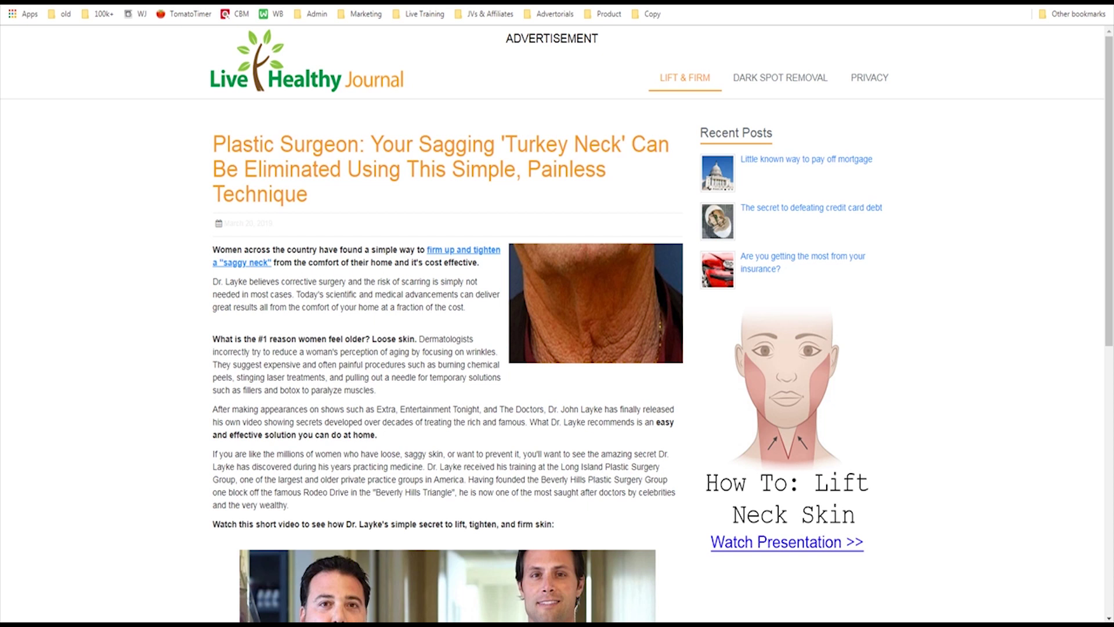
# Step: Examine the Live Healthy Journal skincare article, including the advertorial disclaimer in its footer
pyautogui.moveTo(200, 43)
pyautogui.mouseDown()
pyautogui.moveTo(185, 211)
pyautogui.moveTo(288, 206)
pyautogui.mouseUp()
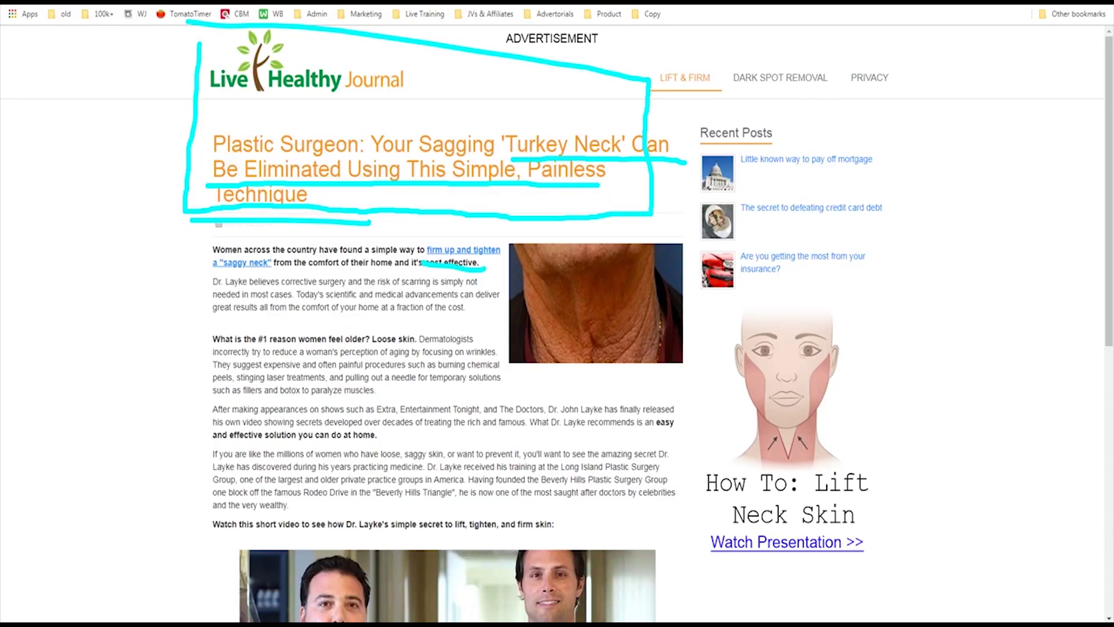
pyautogui.moveTo(206, 279); pyautogui.dragTo(351, 279)
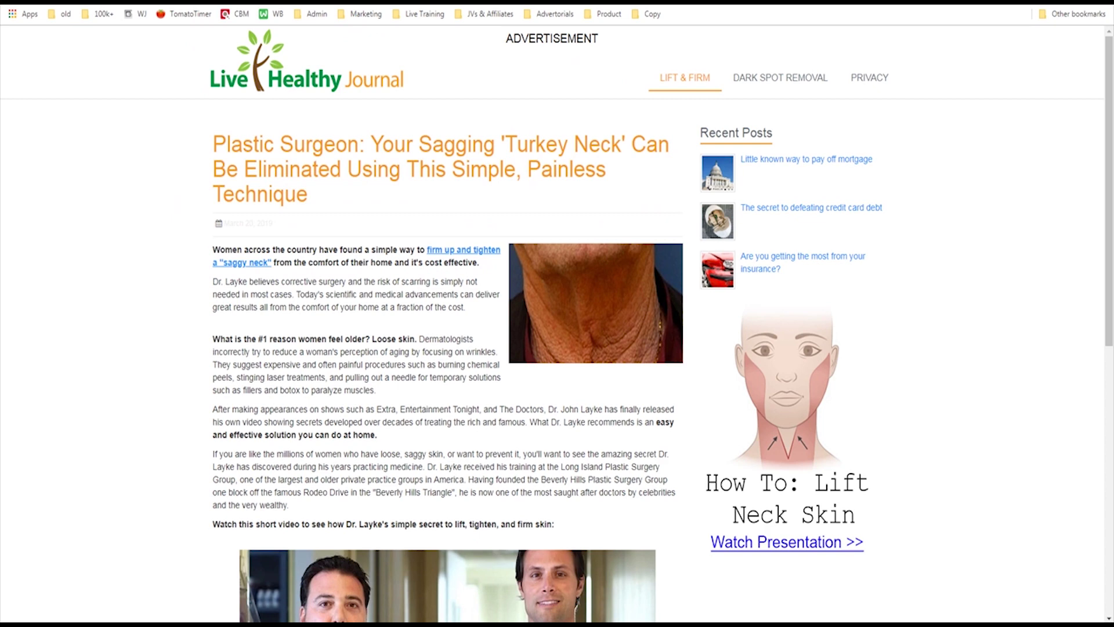
pyautogui.scroll(-8, 447, 233)
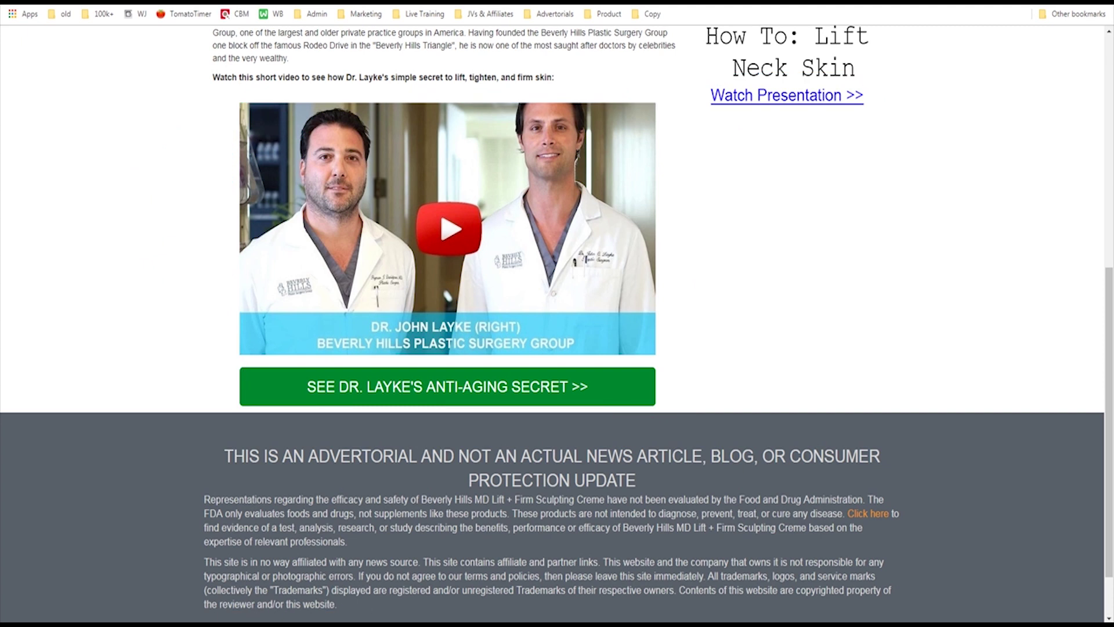
pyautogui.moveTo(230, 456); pyautogui.dragTo(636, 480)
pyautogui.click(697, 481)
pyautogui.scroll(8, 696, 481)
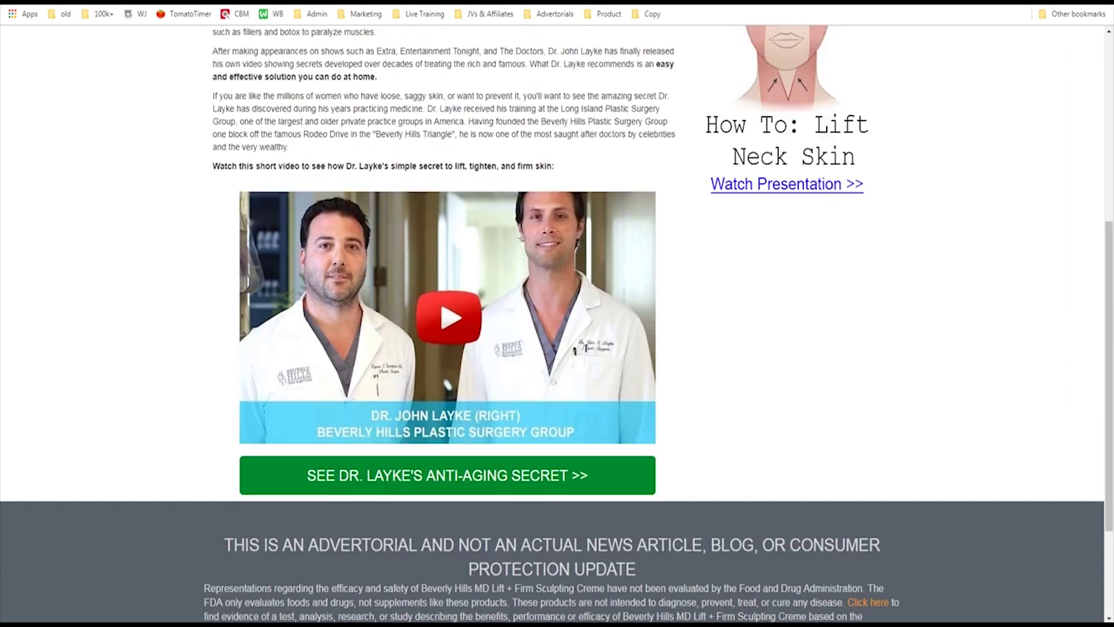
pyautogui.moveTo(201, 46)
pyautogui.mouseDown()
pyautogui.moveTo(186, 141)
pyautogui.moveTo(180, 580)
pyautogui.moveTo(753, 570)
pyautogui.moveTo(779, 137)
pyautogui.moveTo(180, 35)
pyautogui.mouseUp()
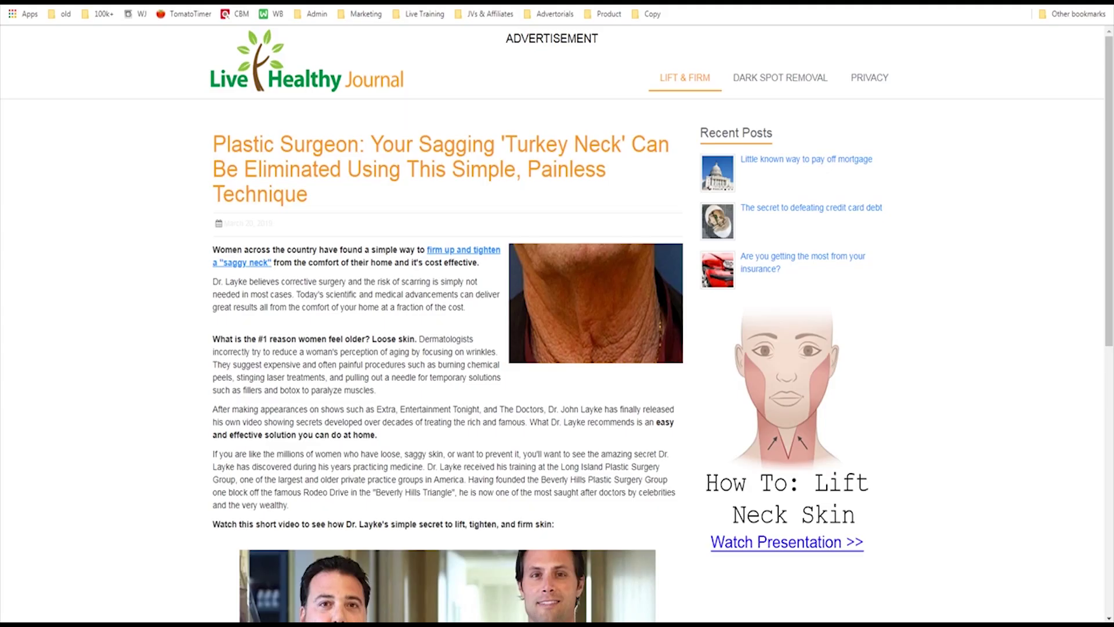
# Step: Switch to WinHTTrack and create a new project named "skincare demo" in the category "demo", keeping the base path C:\My Web Sites
pyautogui.hotkey('alt', 'Tab')
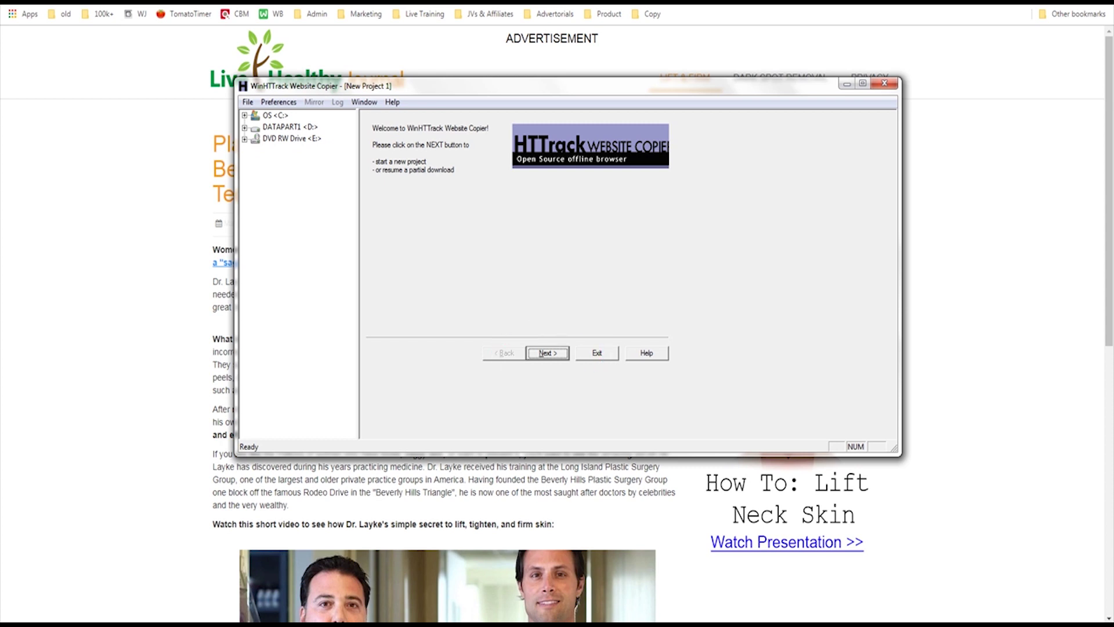
pyautogui.press('Return')
pyautogui.write('skincare dem')
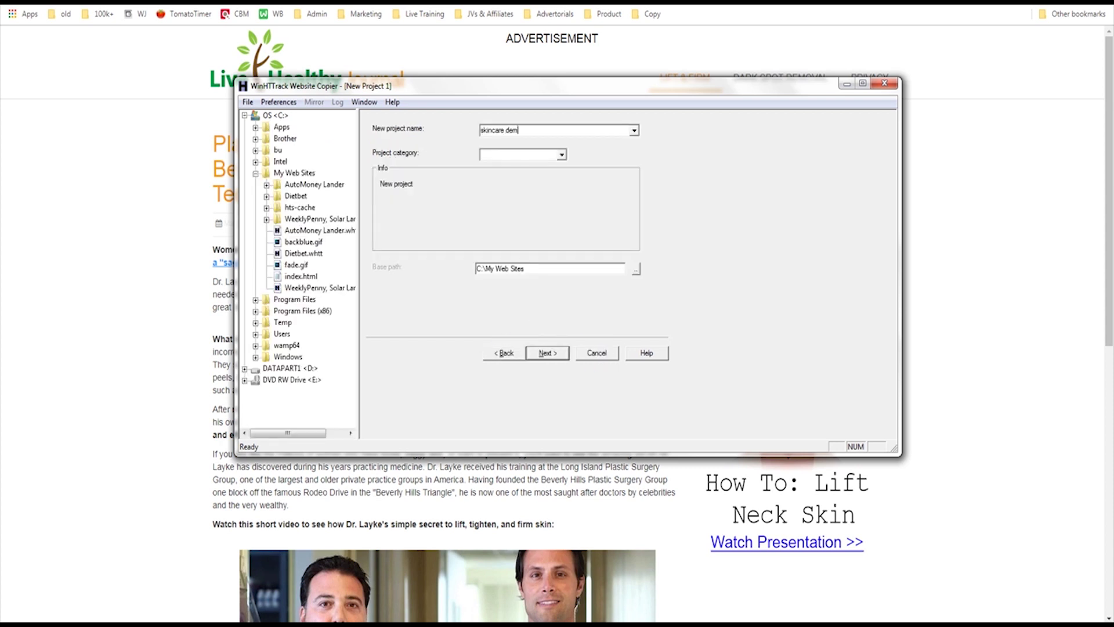
pyautogui.write('demo')
pyautogui.press('Tab')
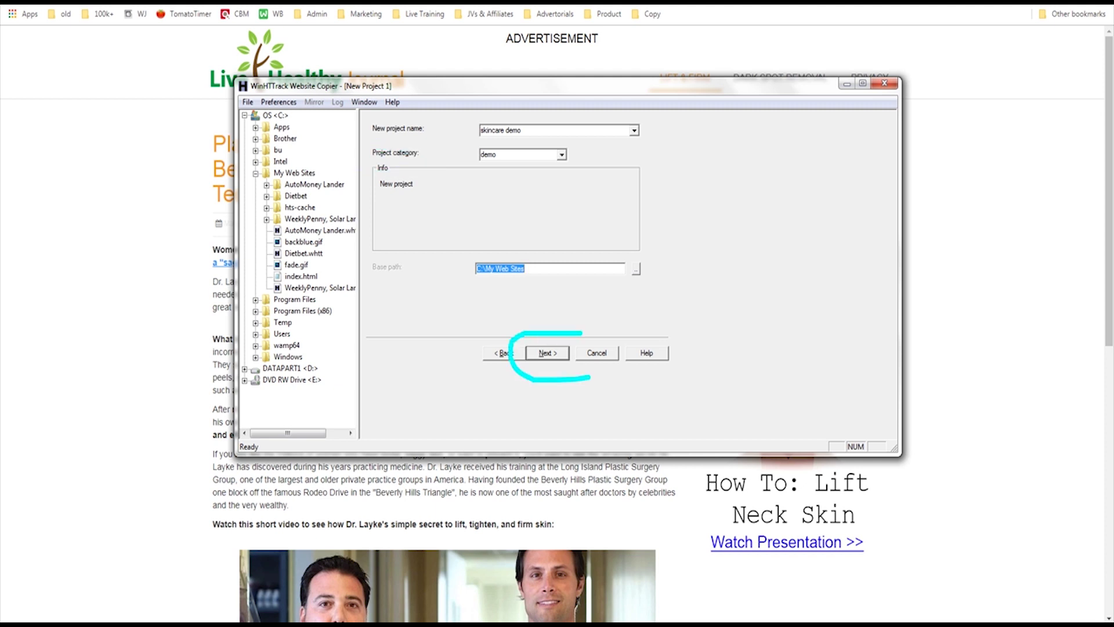
pyautogui.press('Return')
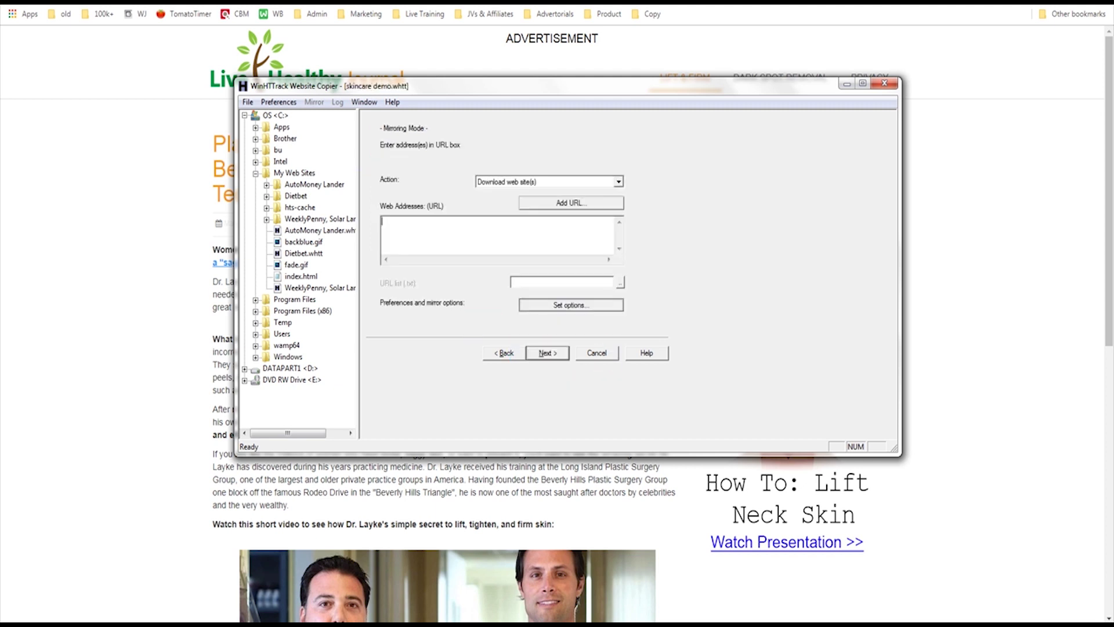
# Step: Add the copied page address to the project, mirror the site with the default connection settings, and close WinHTTrack
pyautogui.write('http://cf.imjetset.com/demo/')
pyautogui.moveTo(463, 222); pyautogui.dragTo(381, 222)
pyautogui.click(463, 221)
pyautogui.press('Return')
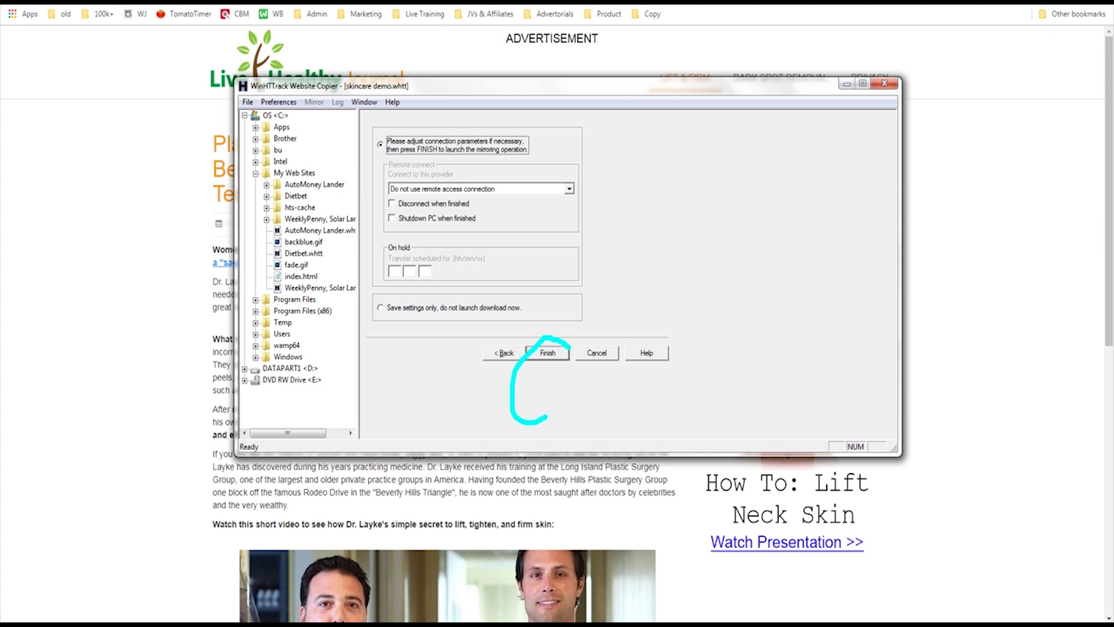
pyautogui.press('Return')
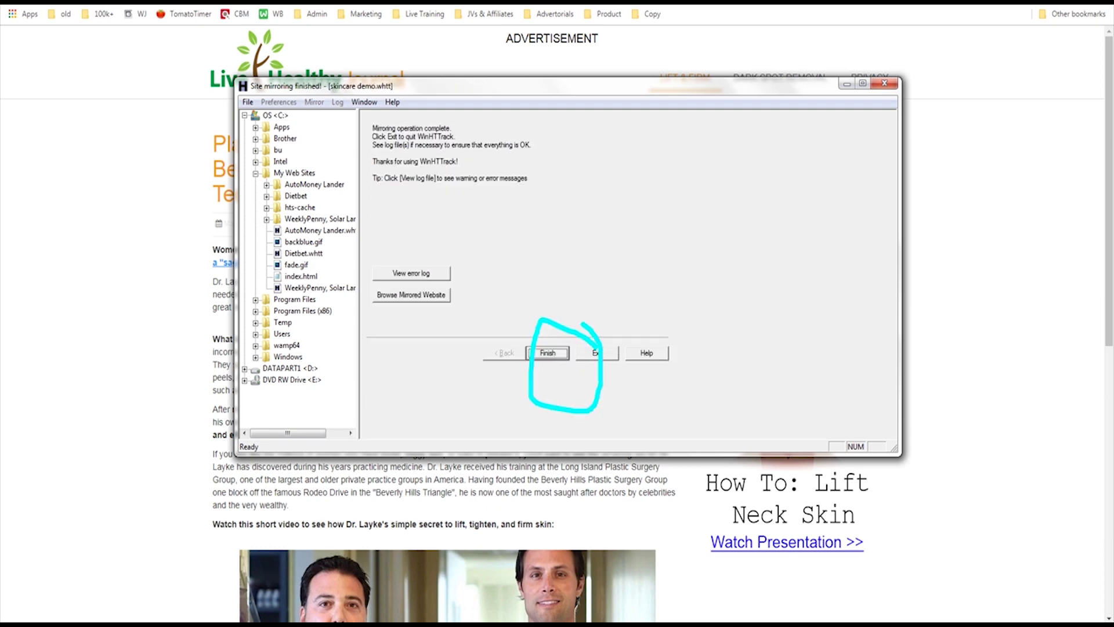
pyautogui.click(548, 352)
pyautogui.click(885, 83)
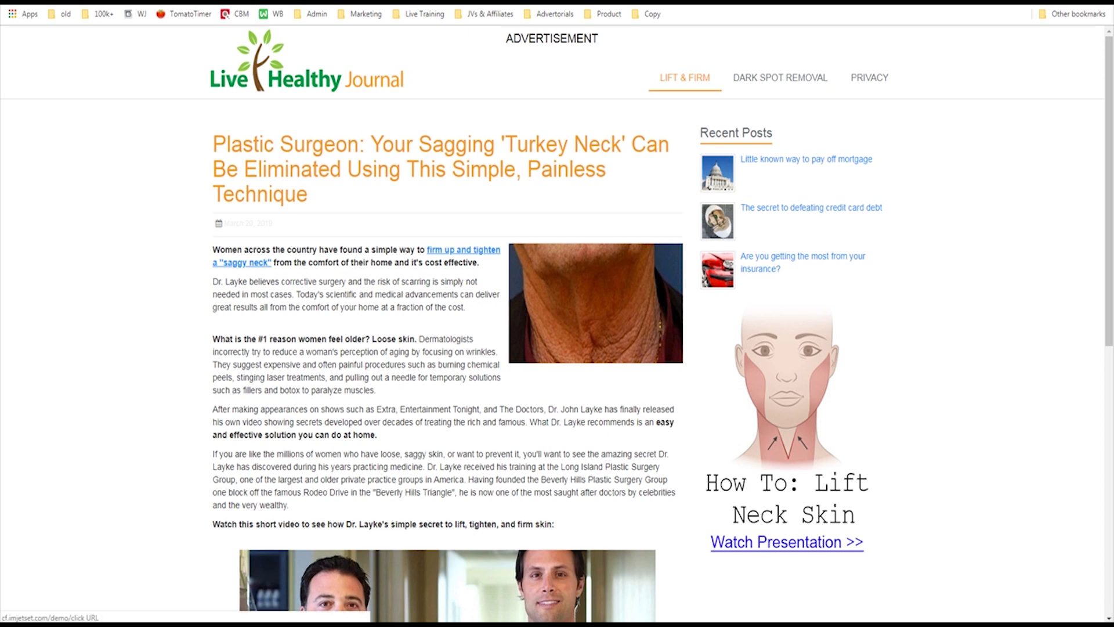
# Step: Switch to the 1-lh folder of whitehat-skincare-lander (1) and choose to edit index.php with Notepad++
pyautogui.hotkey('alt', 'Tab')
pyautogui.click(499, 313)
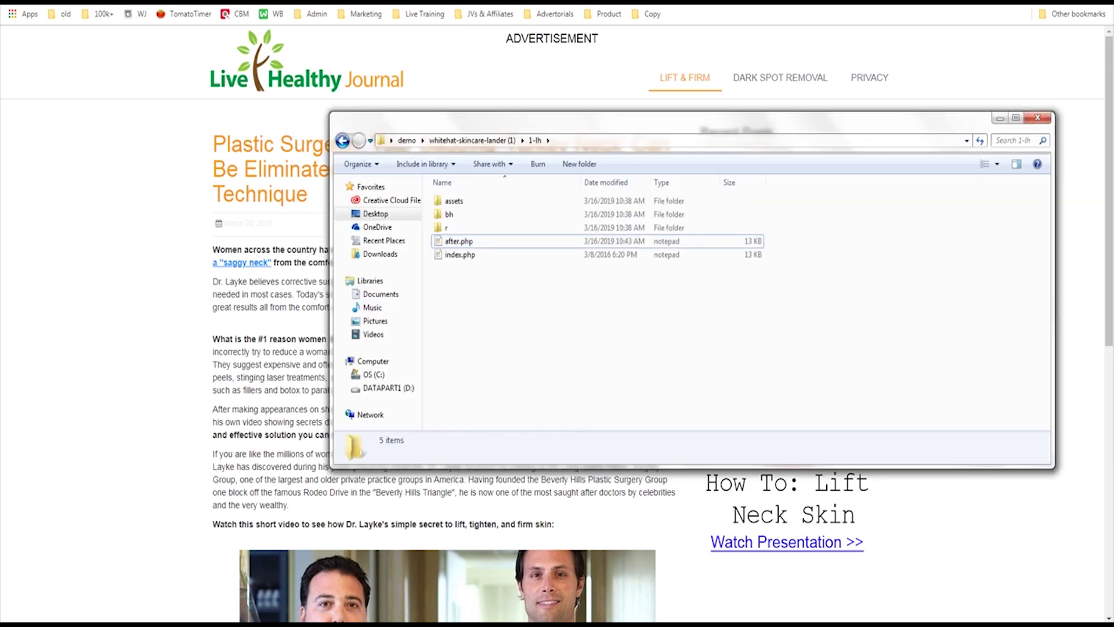
pyautogui.click(460, 255)
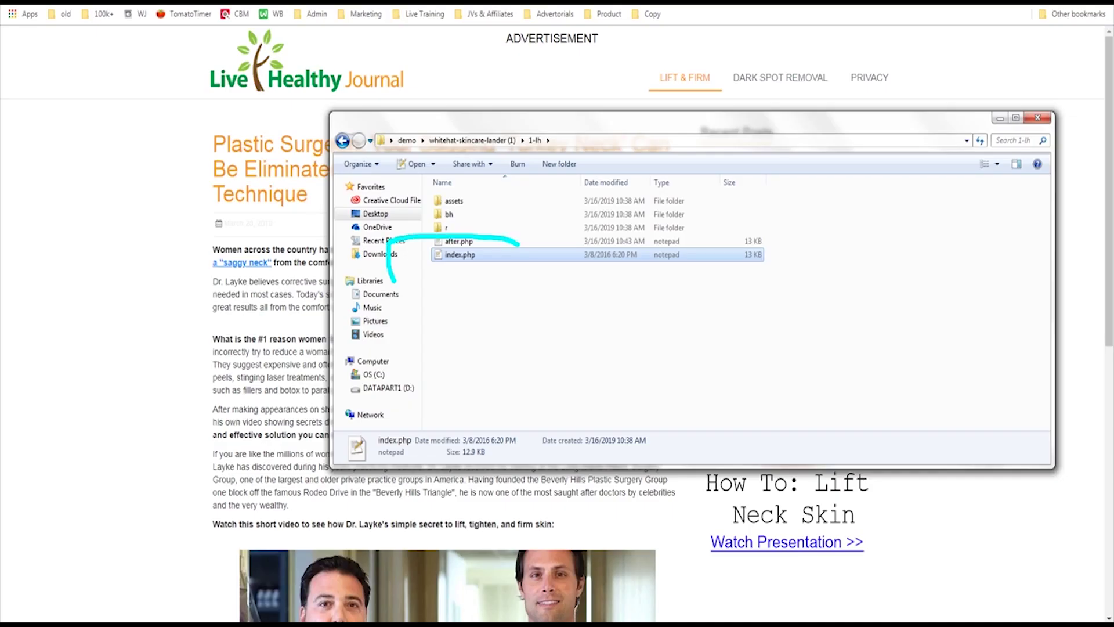
pyautogui.rightClick(474, 256)
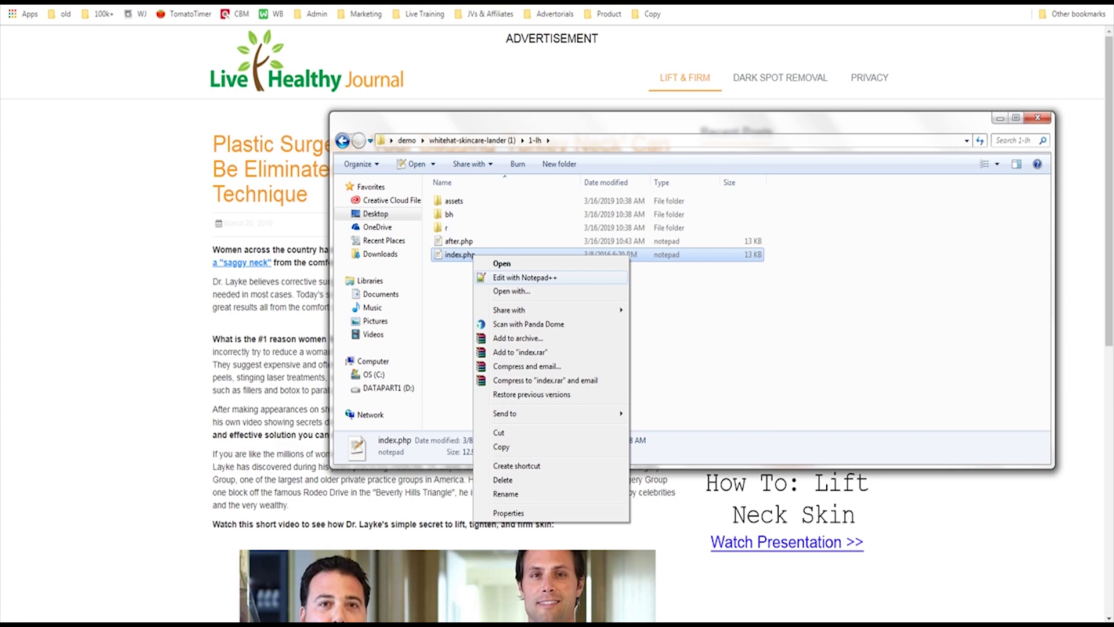
pyautogui.click(523, 277)
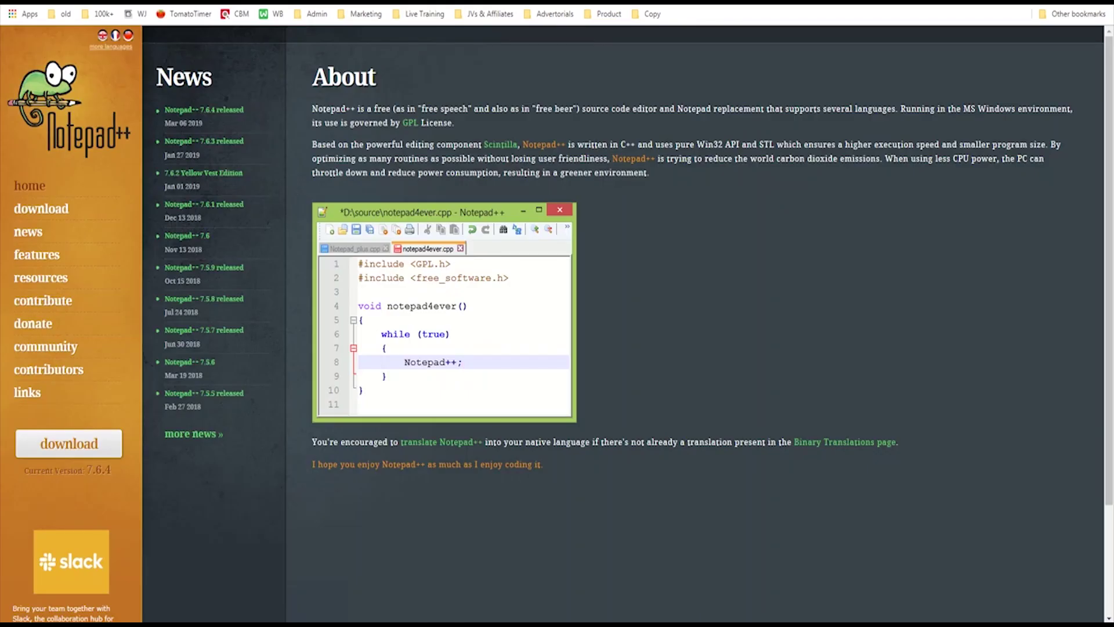
# Step: Look over the Notepad++ website's home page and open its download page
pyautogui.moveTo(139, 163)
pyautogui.mouseDown()
pyautogui.moveTo(107, 57)
pyautogui.moveTo(5, 49)
pyautogui.mouseUp()
pyautogui.moveTo(112, 7)
pyautogui.mouseDown()
pyautogui.moveTo(194, 15)
pyautogui.moveTo(212, 5)
pyautogui.mouseUp()
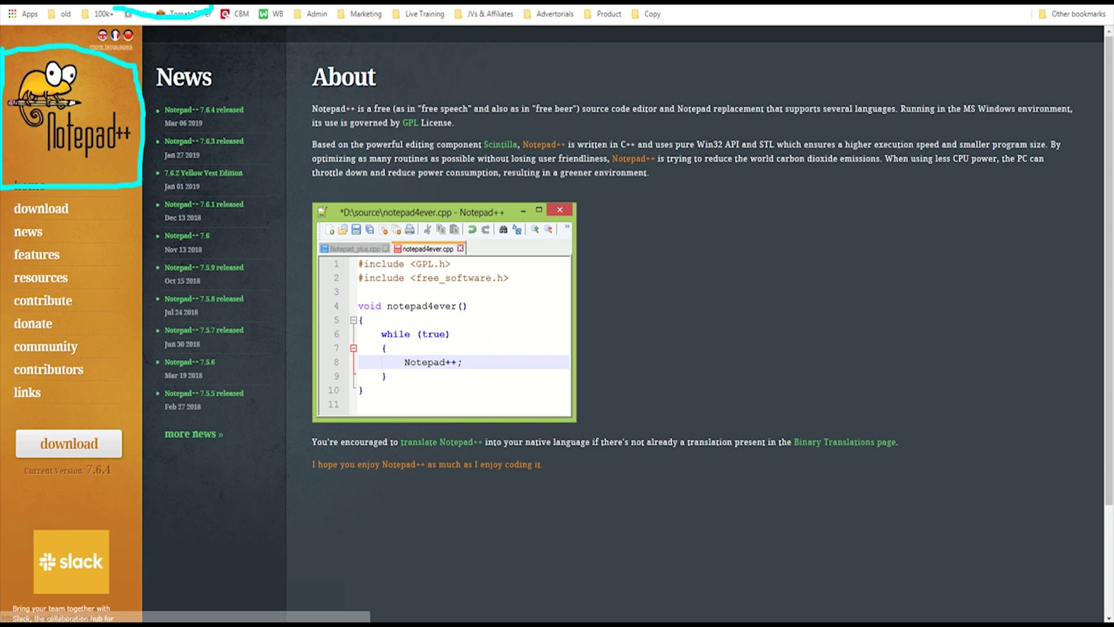
pyautogui.moveTo(91, 199)
pyautogui.mouseDown()
pyautogui.moveTo(13, 195)
pyautogui.moveTo(106, 203)
pyautogui.moveTo(76, 197)
pyautogui.mouseUp()
pyautogui.moveTo(322, 238)
pyautogui.mouseDown()
pyautogui.moveTo(105, 238)
pyautogui.moveTo(121, 216)
pyautogui.moveTo(107, 264)
pyautogui.moveTo(113, 244)
pyautogui.moveTo(133, 261)
pyautogui.mouseUp()
pyautogui.moveTo(322, 116); pyautogui.dragTo(397, 119)
pyautogui.moveTo(579, 112)
pyautogui.mouseDown()
pyautogui.moveTo(681, 124)
pyautogui.moveTo(897, 117)
pyautogui.mouseUp()
pyautogui.press('Escape')
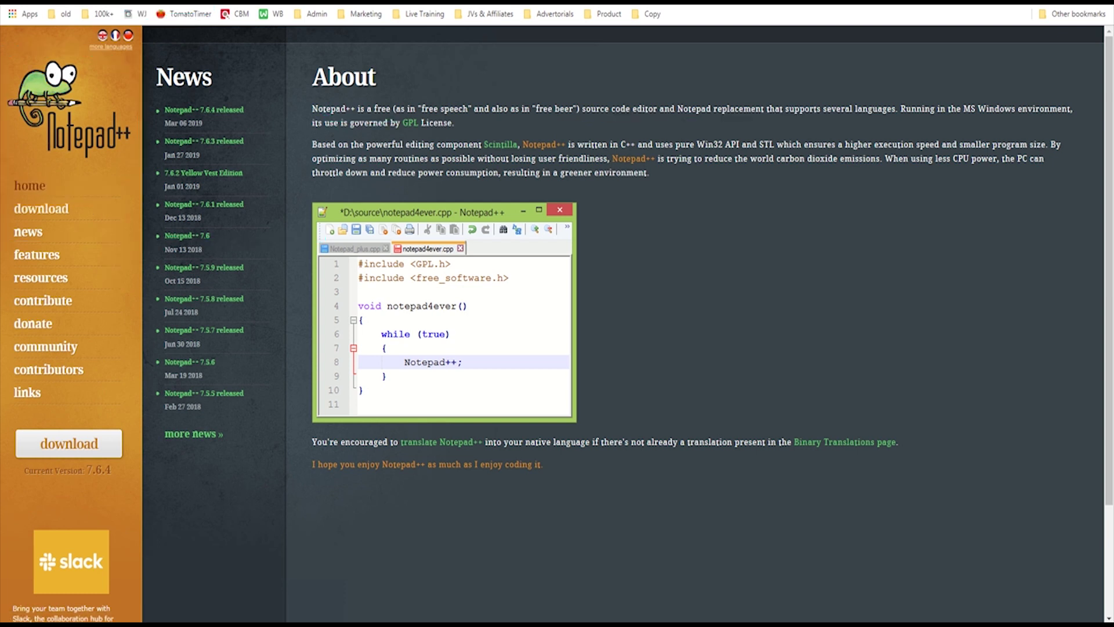
pyautogui.click(41, 209)
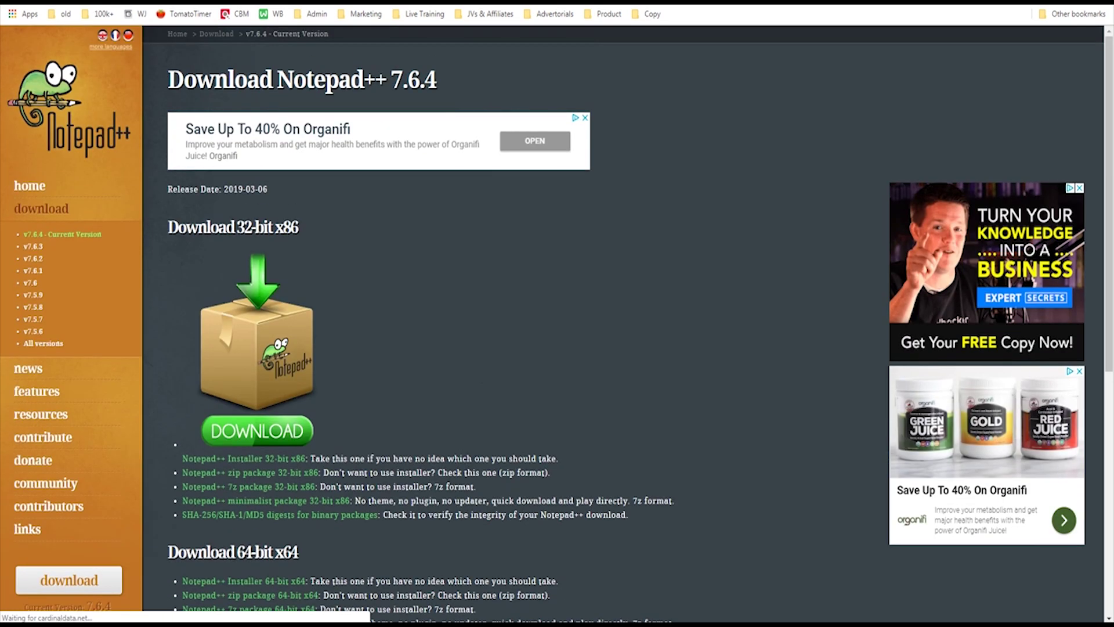
# Step: Examine the 32-bit x86 download on the Notepad++ 7.6.4 page and tell it apart from the surrounding ads
pyautogui.moveTo(157, 201)
pyautogui.mouseDown()
pyautogui.moveTo(136, 343)
pyautogui.moveTo(162, 442)
pyautogui.moveTo(408, 440)
pyautogui.moveTo(420, 198)
pyautogui.moveTo(186, 201)
pyautogui.moveTo(151, 219)
pyautogui.mouseUp()
pyautogui.moveTo(620, 271); pyautogui.dragTo(468, 349)
pyautogui.moveTo(173, 110); pyautogui.dragTo(543, 166)
pyautogui.moveTo(567, 111); pyautogui.dragTo(238, 160)
pyautogui.moveTo(907, 182); pyautogui.dragTo(1096, 545)
pyautogui.moveTo(1063, 211); pyautogui.dragTo(945, 535)
pyautogui.moveTo(891, 253)
pyautogui.mouseDown()
pyautogui.moveTo(925, 205)
pyautogui.moveTo(931, 482)
pyautogui.moveTo(1015, 492)
pyautogui.mouseUp()
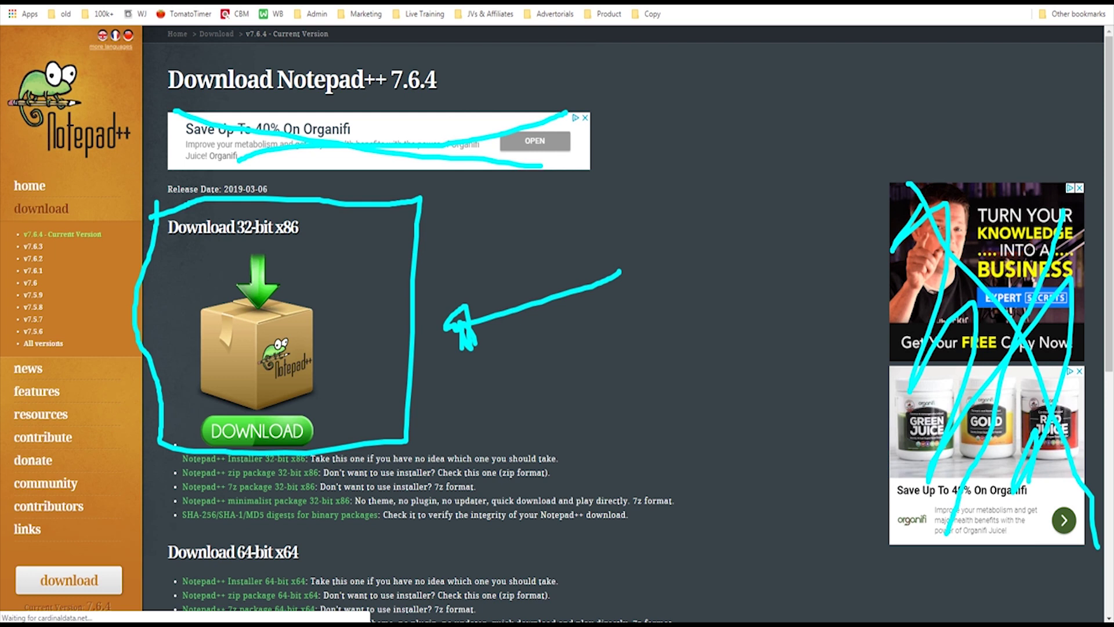
pyautogui.moveTo(264, 158); pyautogui.dragTo(449, 130)
pyautogui.moveTo(392, 300)
pyautogui.mouseDown()
pyautogui.moveTo(349, 261)
pyautogui.moveTo(426, 464)
pyautogui.moveTo(359, 495)
pyautogui.moveTo(232, 308)
pyautogui.mouseUp()
pyautogui.moveTo(250, 461)
pyautogui.mouseDown()
pyautogui.moveTo(189, 279)
pyautogui.moveTo(273, 433)
pyautogui.mouseUp()
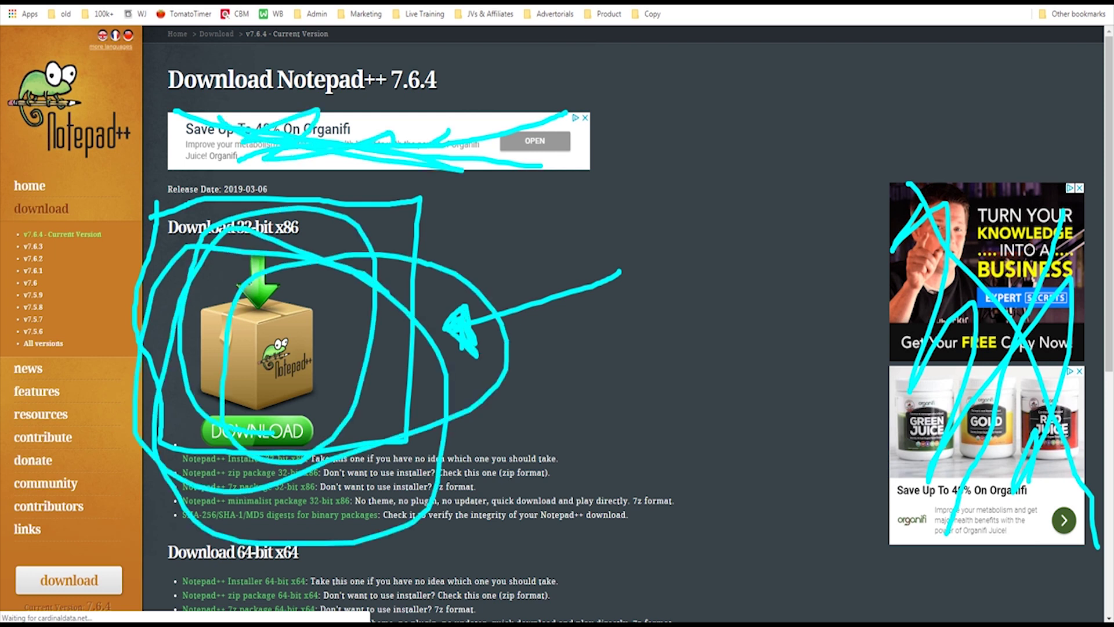
pyautogui.press('Escape')
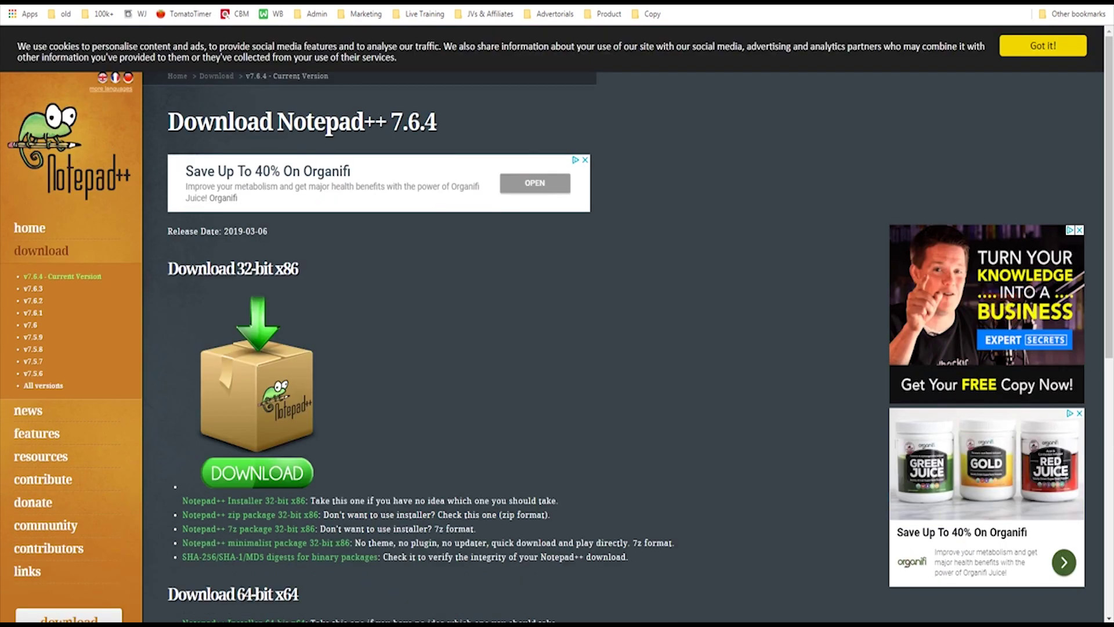
# Step: Return to the 1-lh folder in the file explorer and open index.php in Notepad++
pyautogui.hotkey('alt', 'Tab')
pyautogui.rightClick(460, 256)
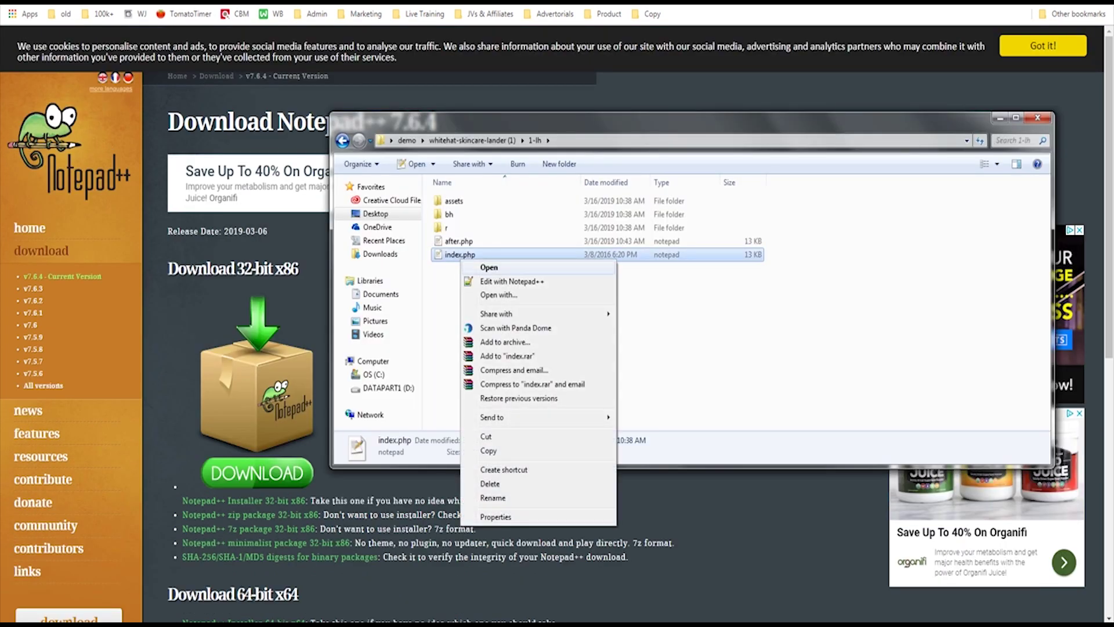
pyautogui.moveTo(537, 271)
pyautogui.mouseDown()
pyautogui.moveTo(490, 267)
pyautogui.moveTo(577, 325)
pyautogui.moveTo(525, 263)
pyautogui.mouseUp()
pyautogui.moveTo(704, 252)
pyautogui.mouseDown()
pyautogui.moveTo(630, 283)
pyautogui.moveTo(633, 318)
pyautogui.moveTo(626, 284)
pyautogui.mouseUp()
pyautogui.press('Escape')
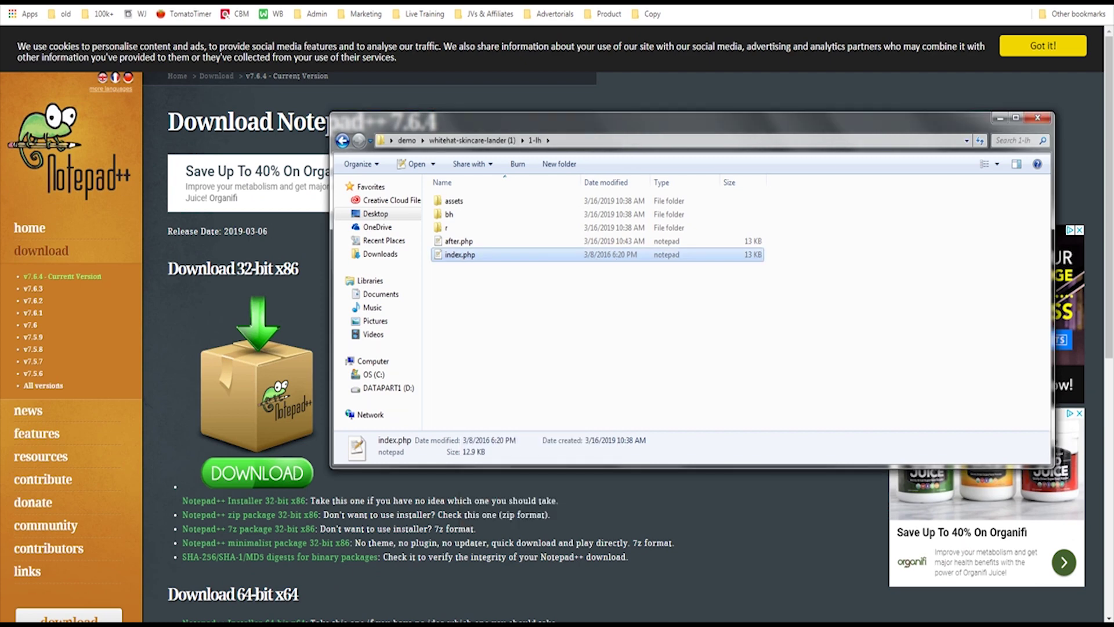
pyautogui.rightClick(474, 256)
pyautogui.click(505, 284)
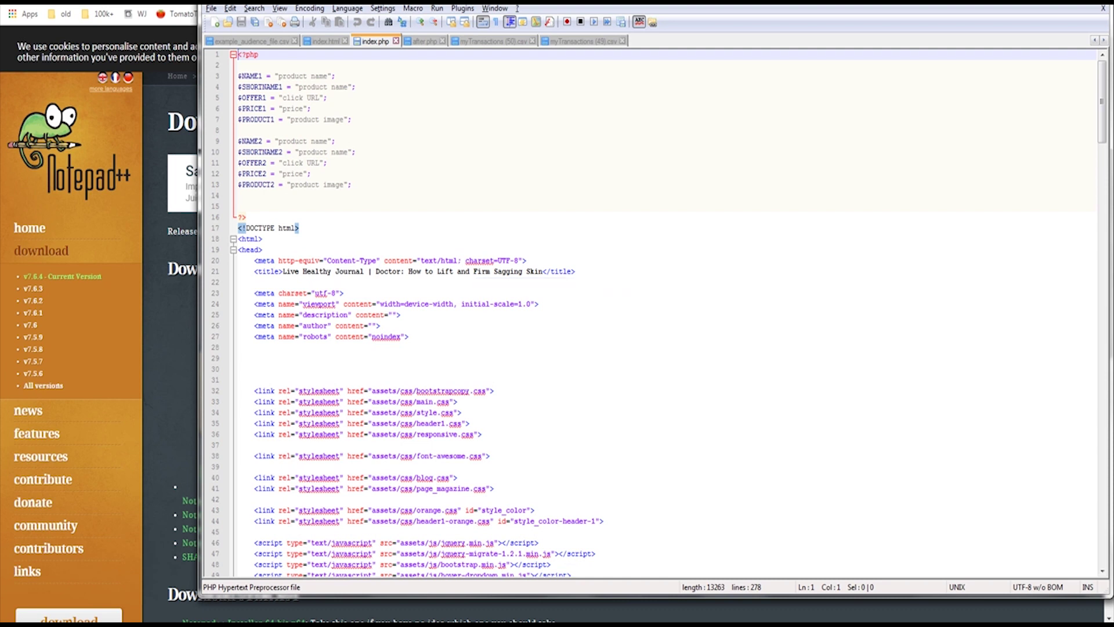
# Step: Review the PHP variables for both products' names, offers, prices and images at the top of index.php
pyautogui.click(407, 130)
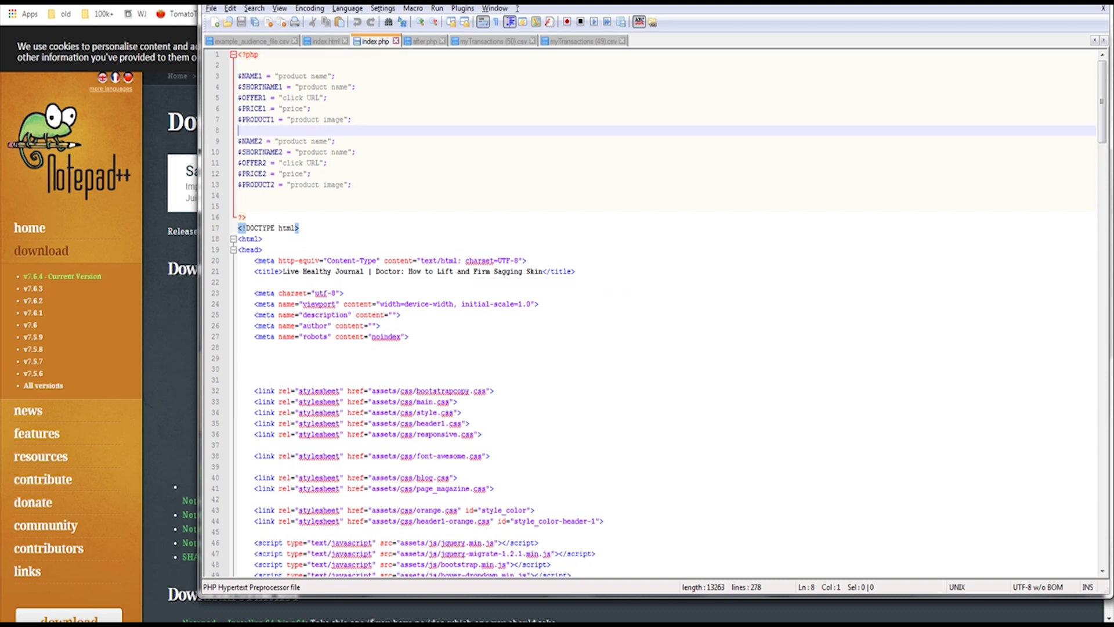
pyautogui.moveTo(246, 54)
pyautogui.mouseDown()
pyautogui.moveTo(282, 87)
pyautogui.moveTo(338, 304)
pyautogui.moveTo(302, 131)
pyautogui.moveTo(262, 66)
pyautogui.mouseUp()
pyautogui.moveTo(352, 131); pyautogui.dragTo(355, 141)
pyautogui.click(361, 184)
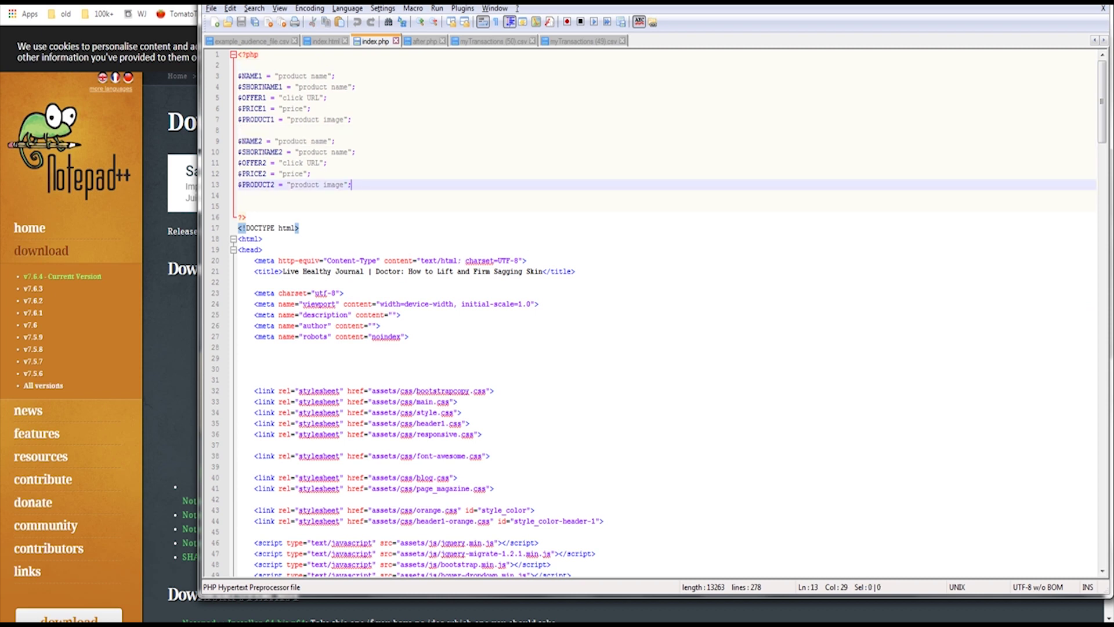